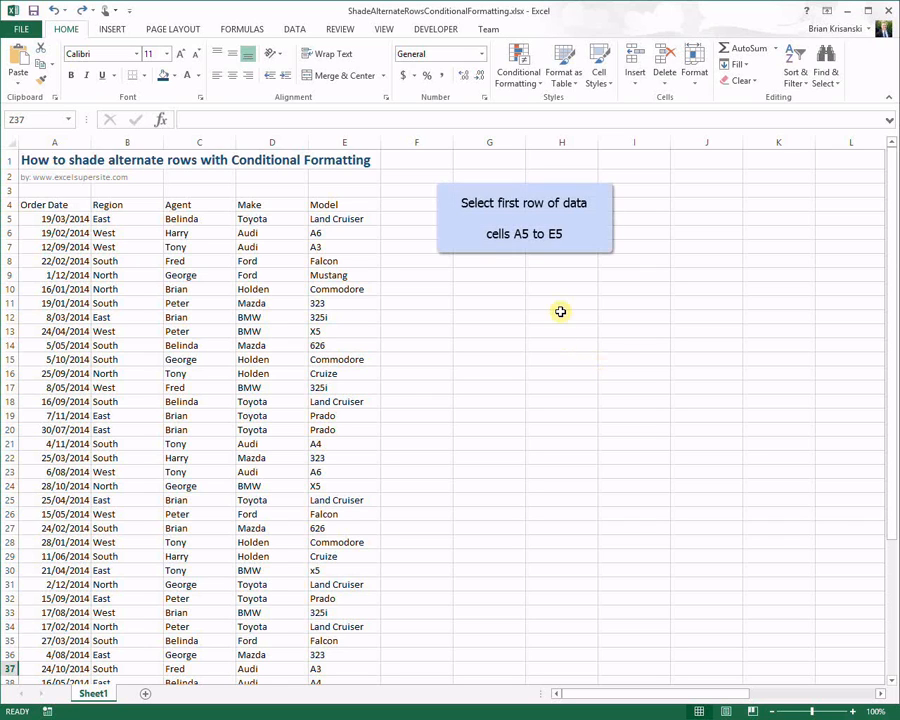
Step: Select A5:E5 and start a new 'Use a formula to determine which cells to format' rule
drag(62, 218, 374, 222)
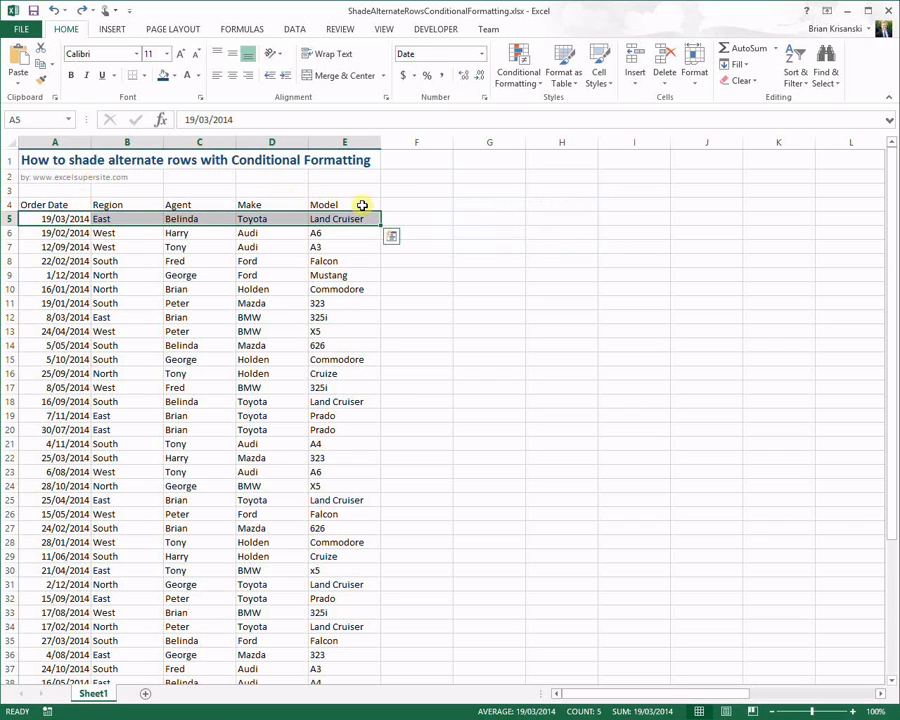
click(519, 80)
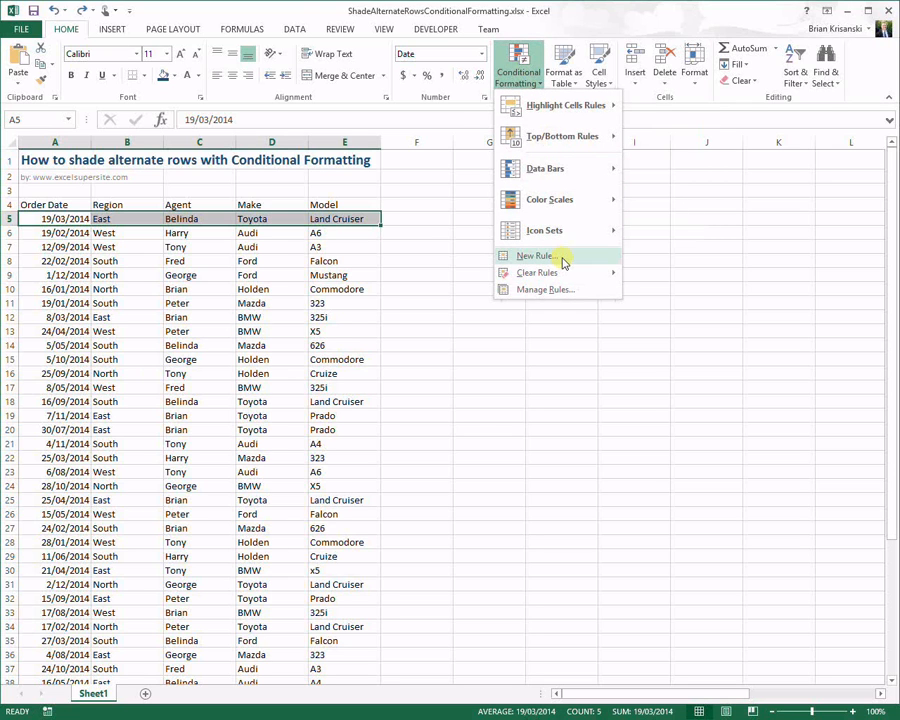
click(560, 258)
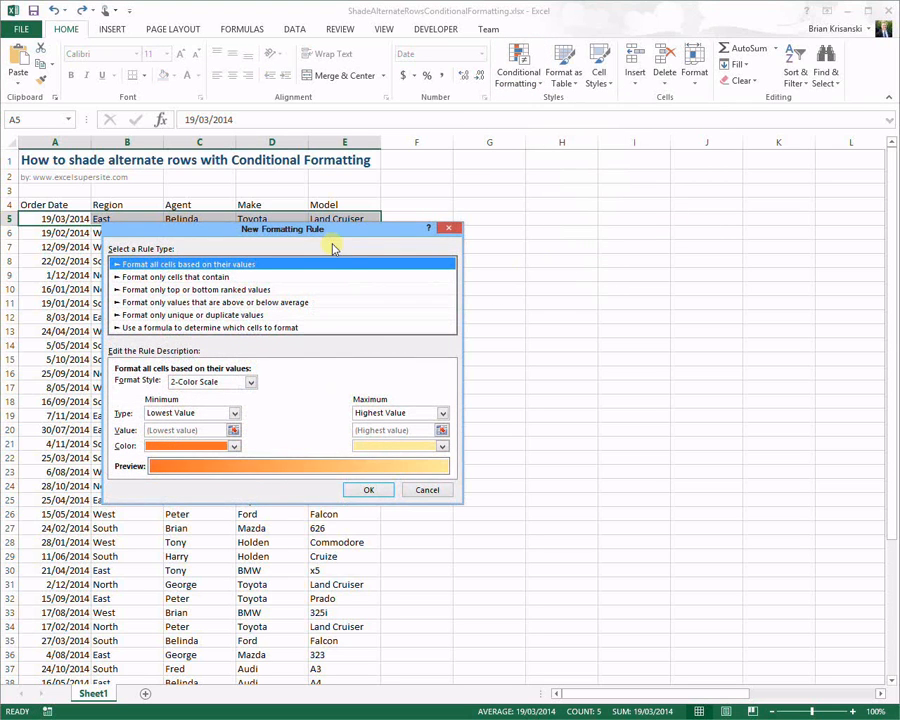
drag(341, 233, 411, 191)
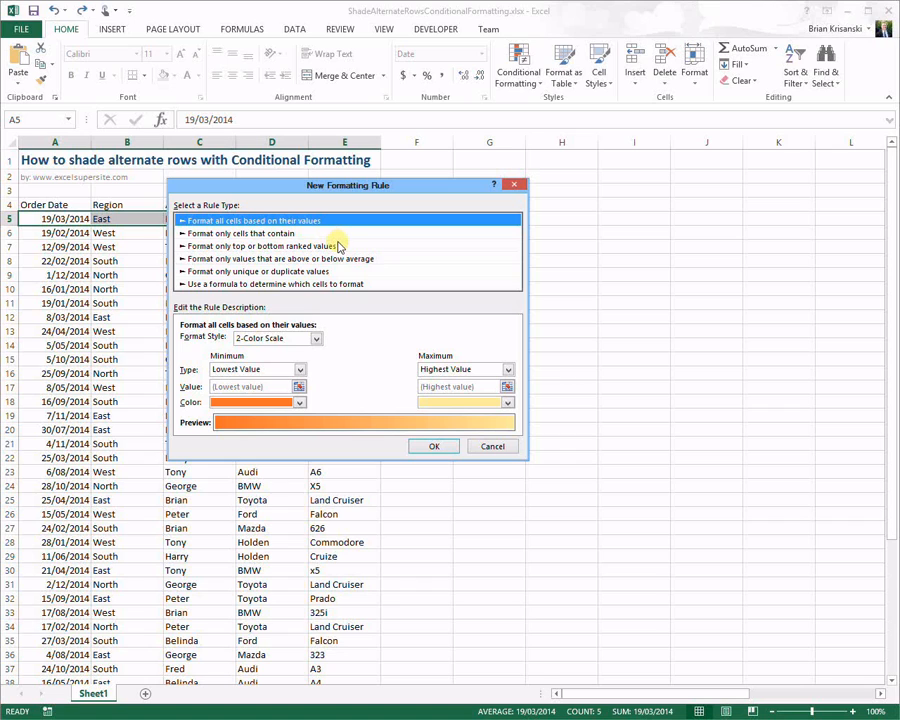
click(262, 285)
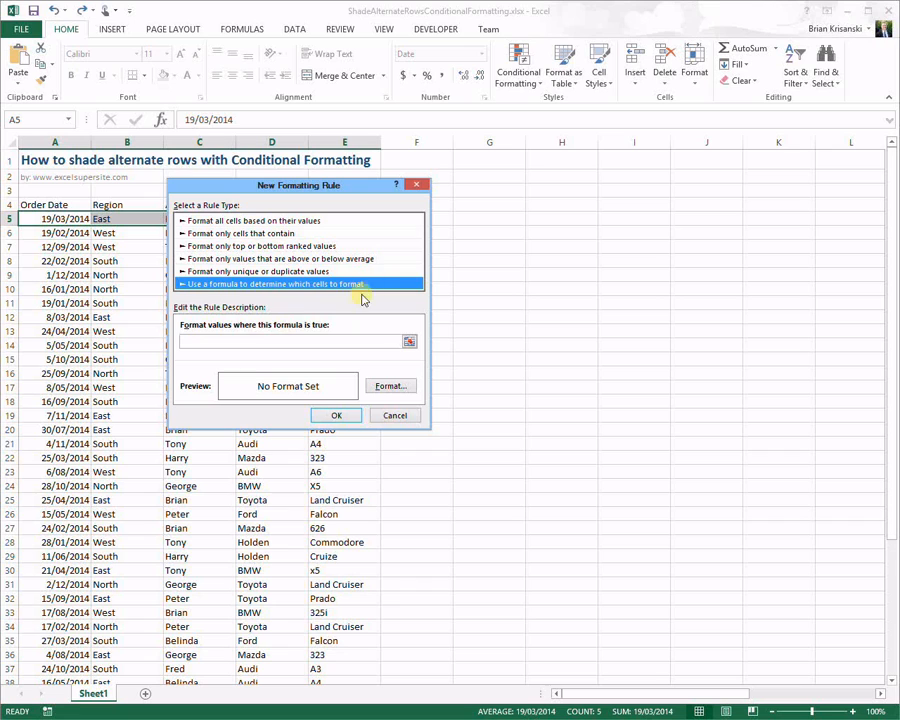
click(238, 340)
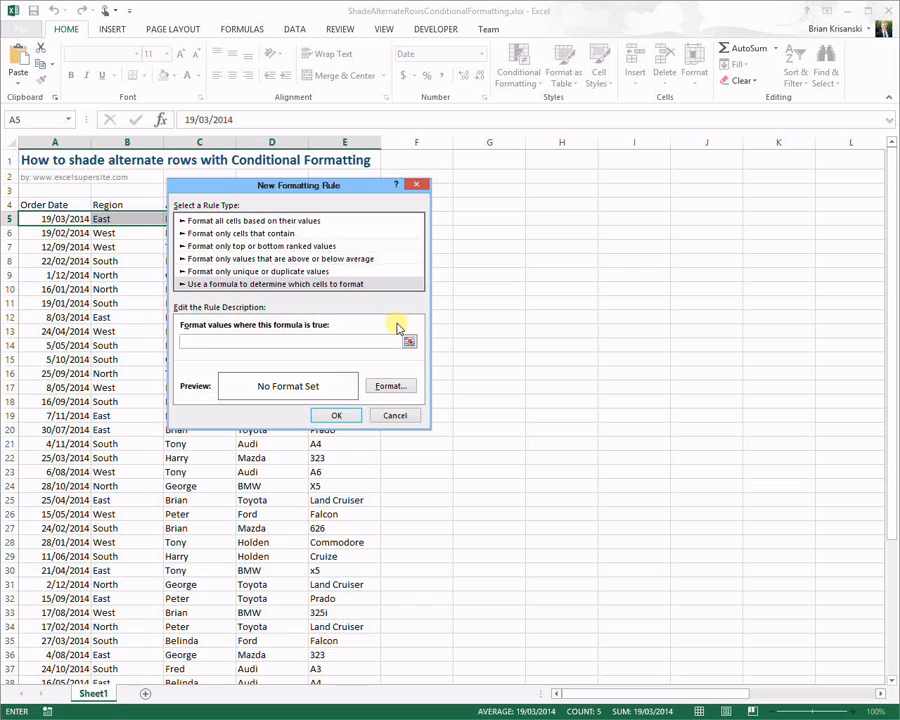
Step: Enter =mod(row(),2)=0 as the rule's formula
text(=mod(row(),2)=0)
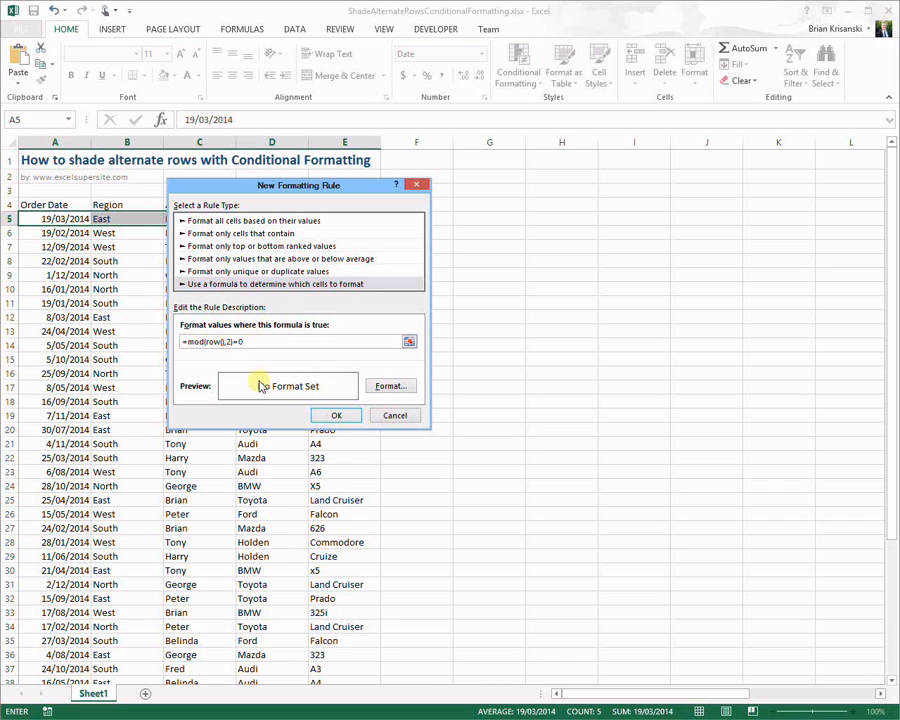
Step: Give the rule a light grey fill and create it for A5:E5
click(389, 388)
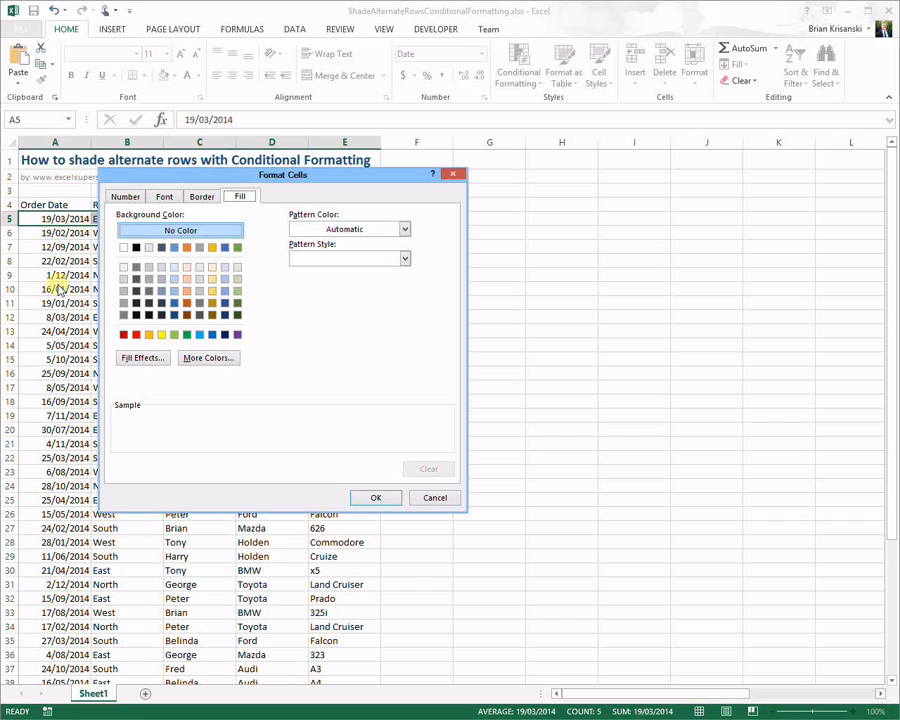
click(149, 248)
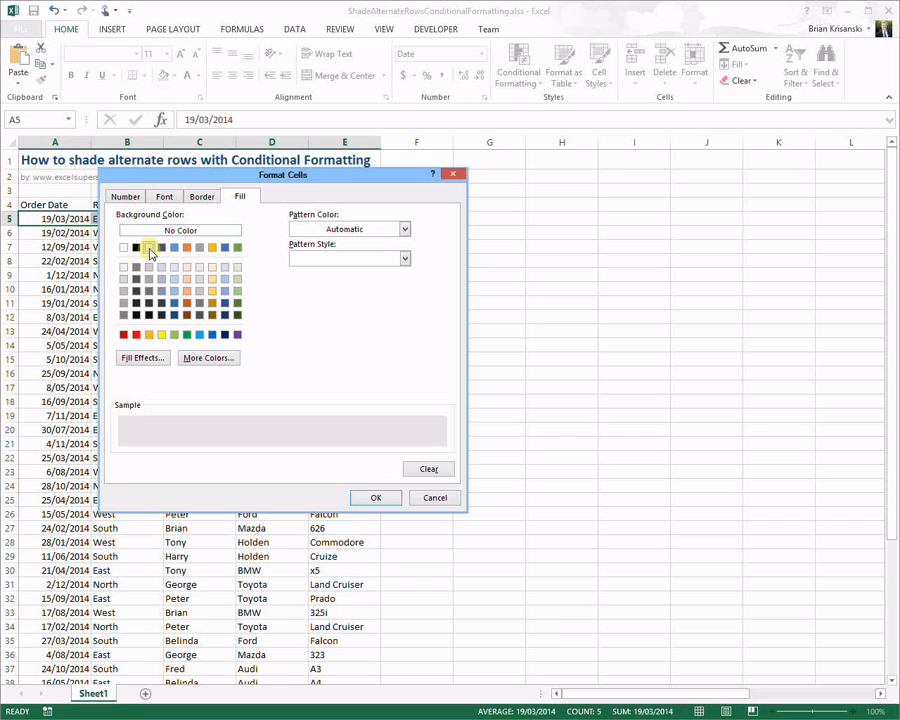
click(376, 498)
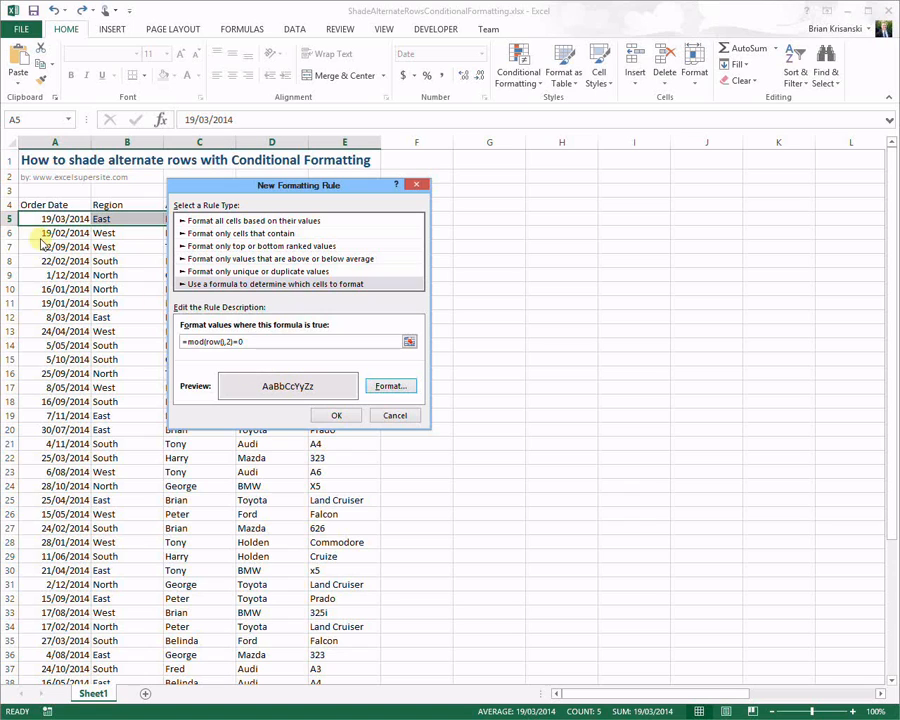
click(338, 416)
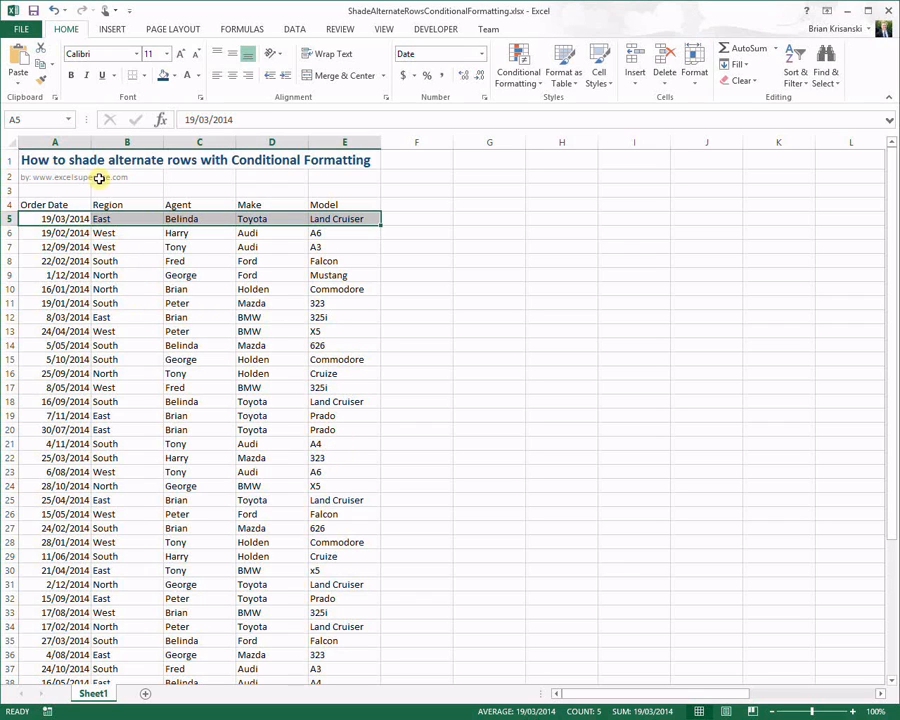
Step: Copy A5:E5 and paste only its formats onto A6:E48 using Paste Special
click(42, 65)
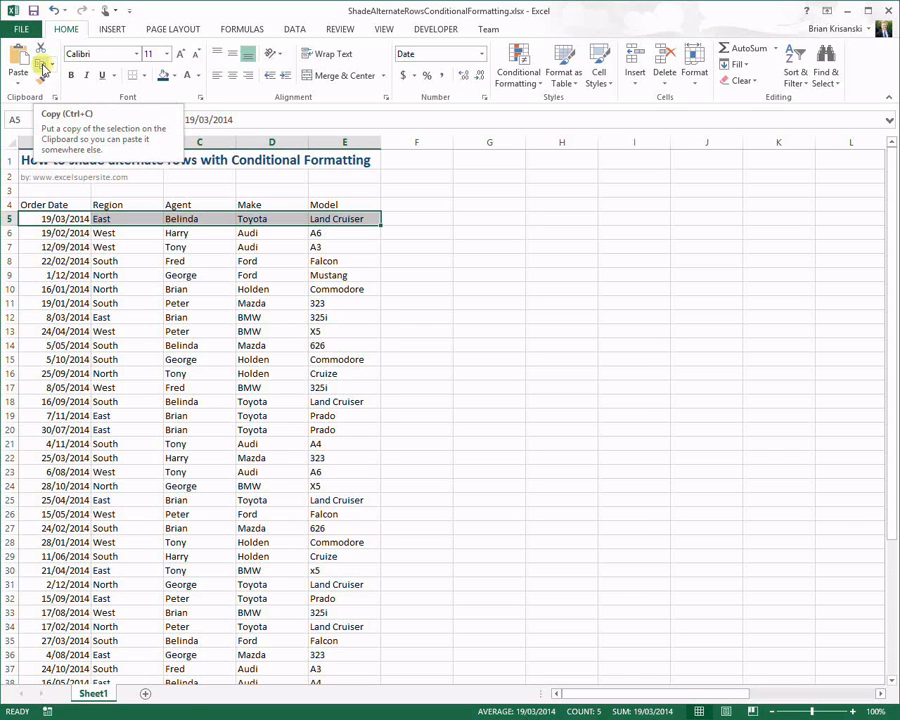
click(42, 64)
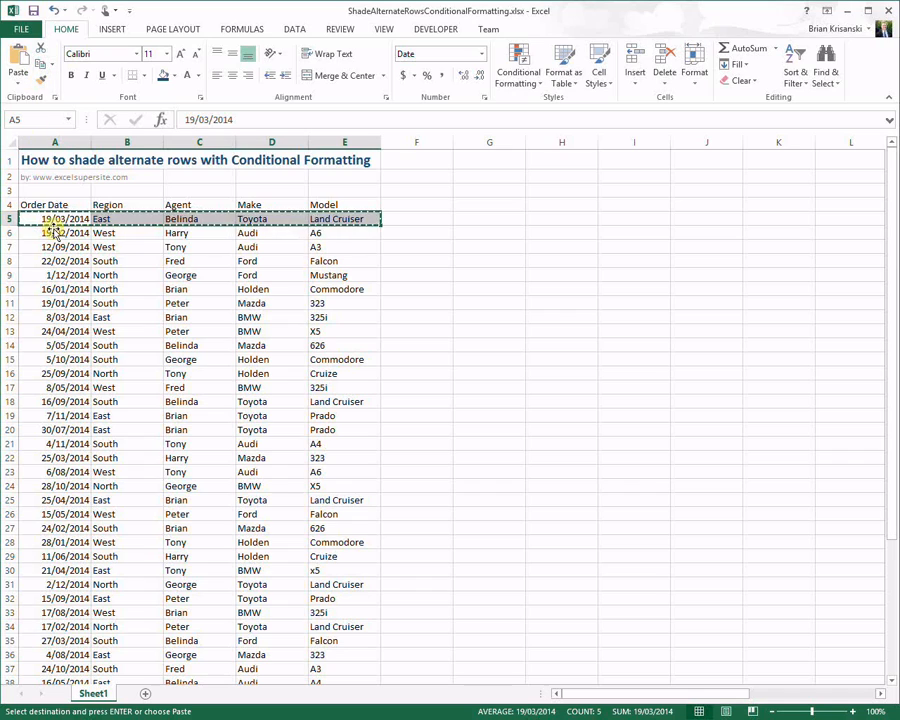
drag(53, 231, 362, 614)
scroll(284, 392, up, 5)
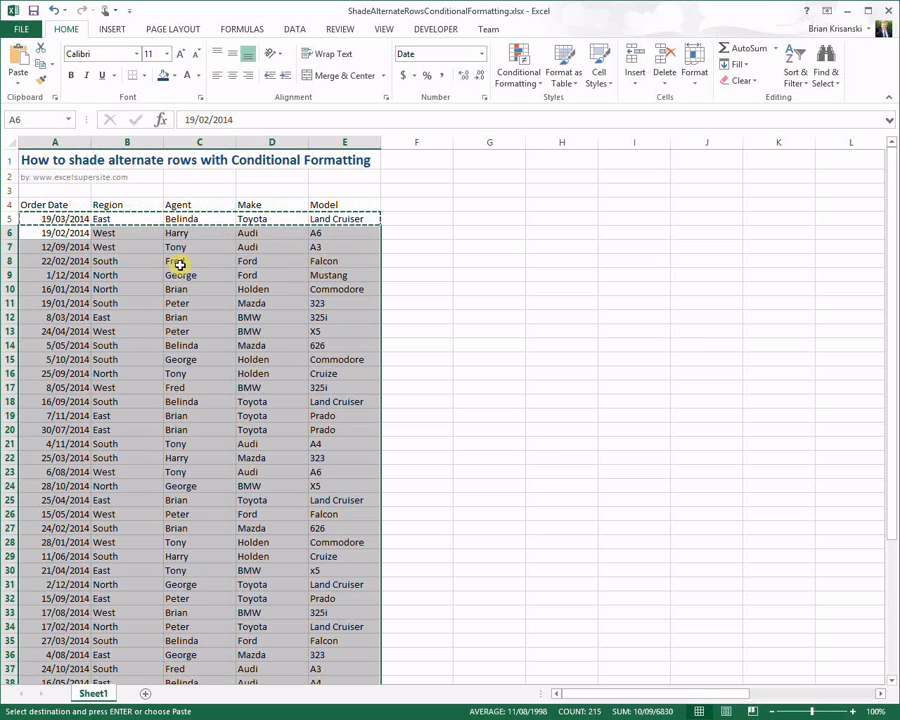
click(22, 87)
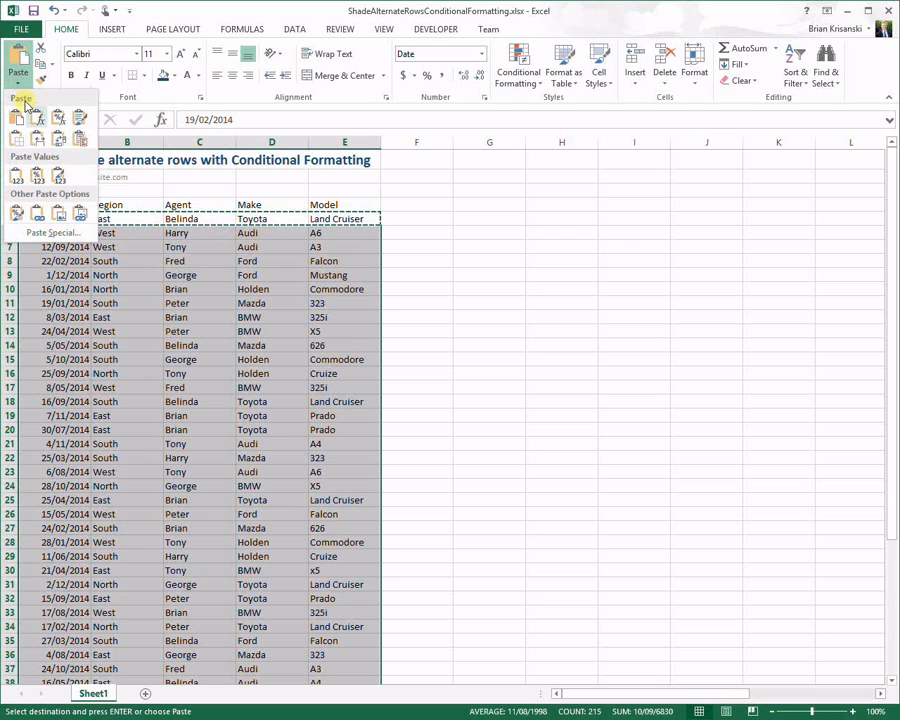
click(72, 234)
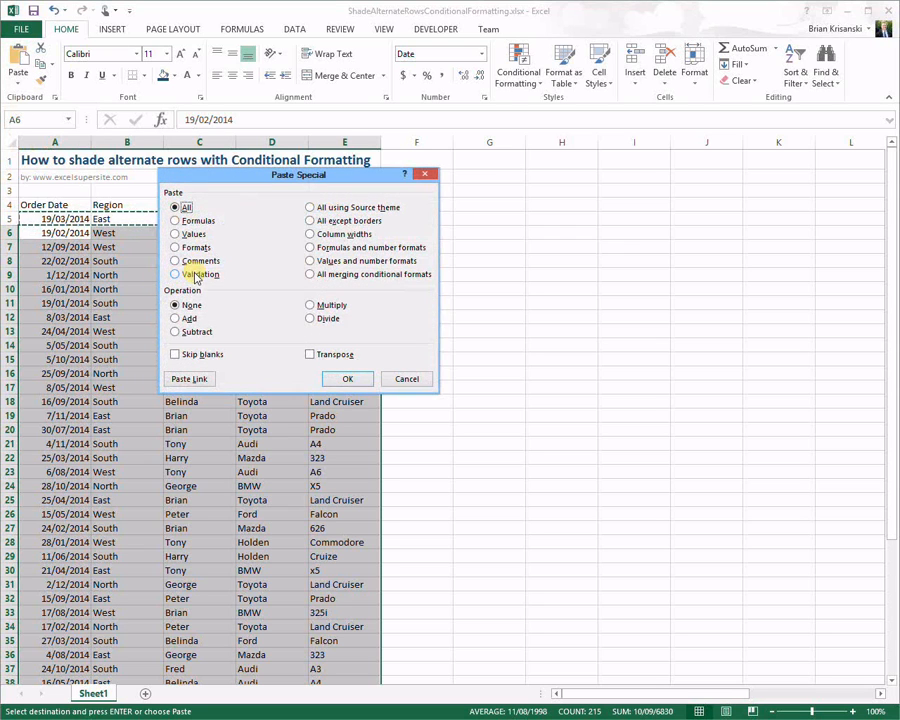
click(178, 248)
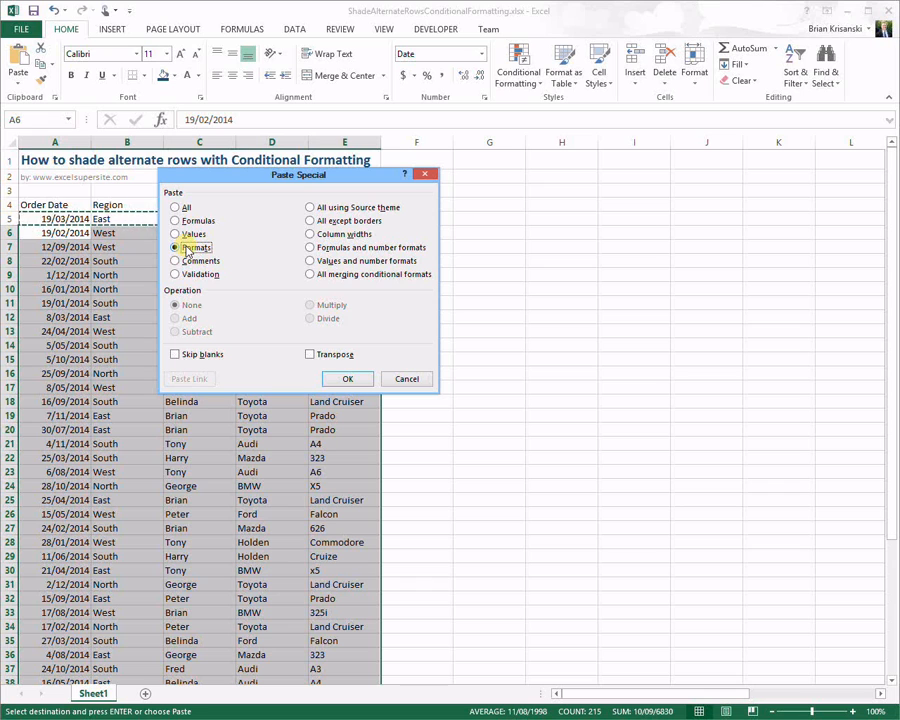
click(349, 377)
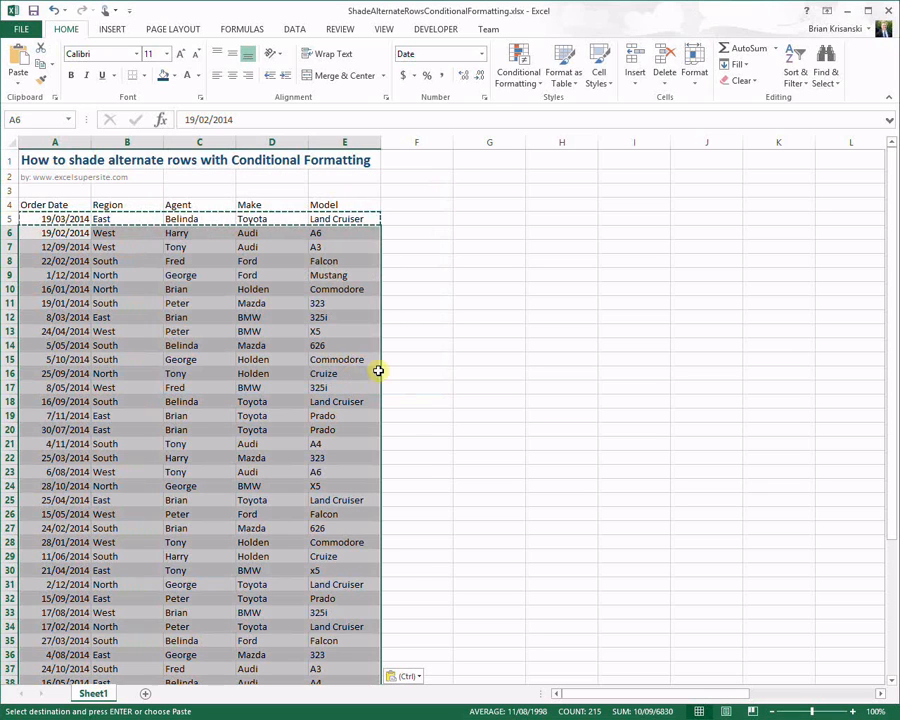
click(516, 291)
key(Escape)
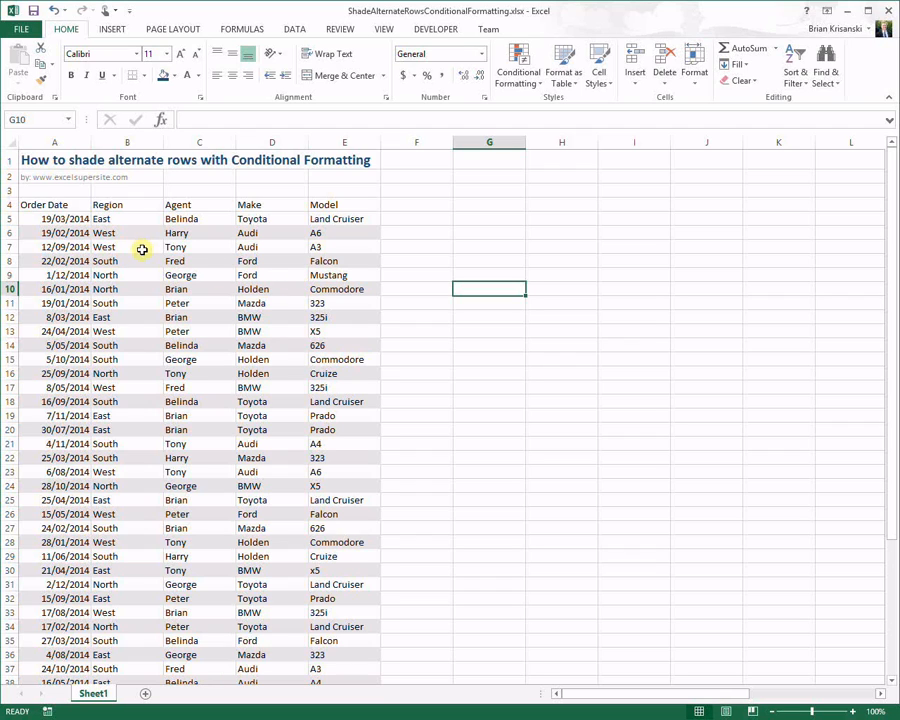
Step: Enter '=mod(row(),2) in G6 as a text label, then check the entry
click(477, 246)
key(Up)
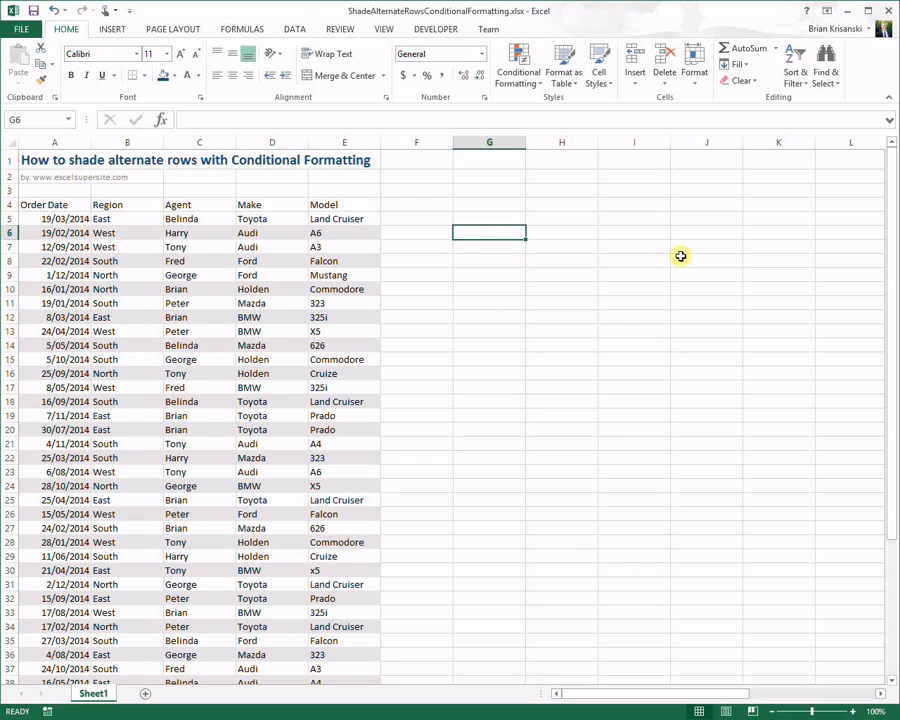
text('=mo)
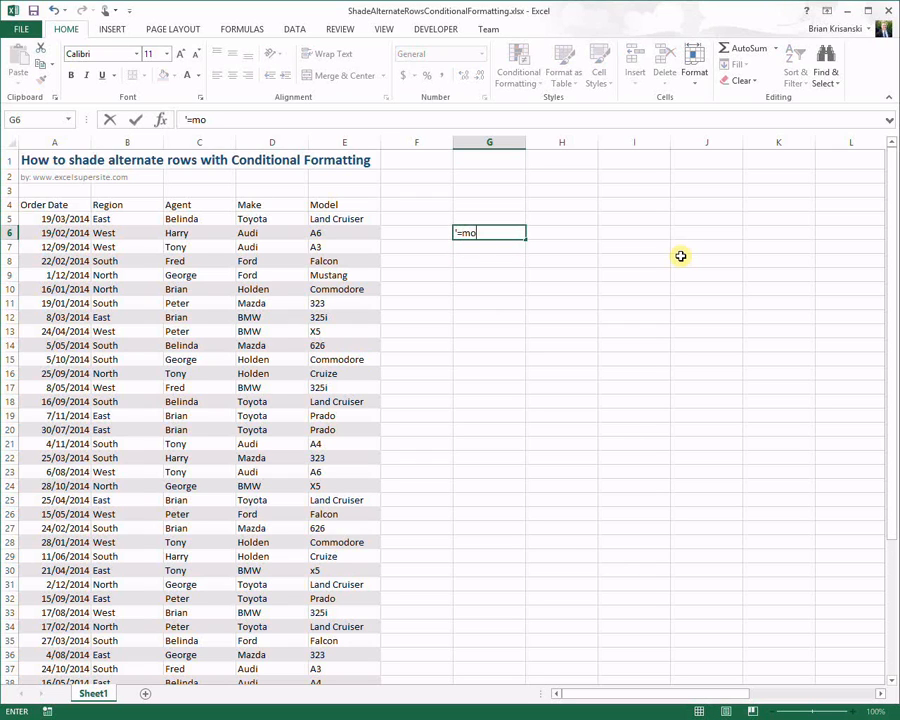
text(d(row(),2)=0)
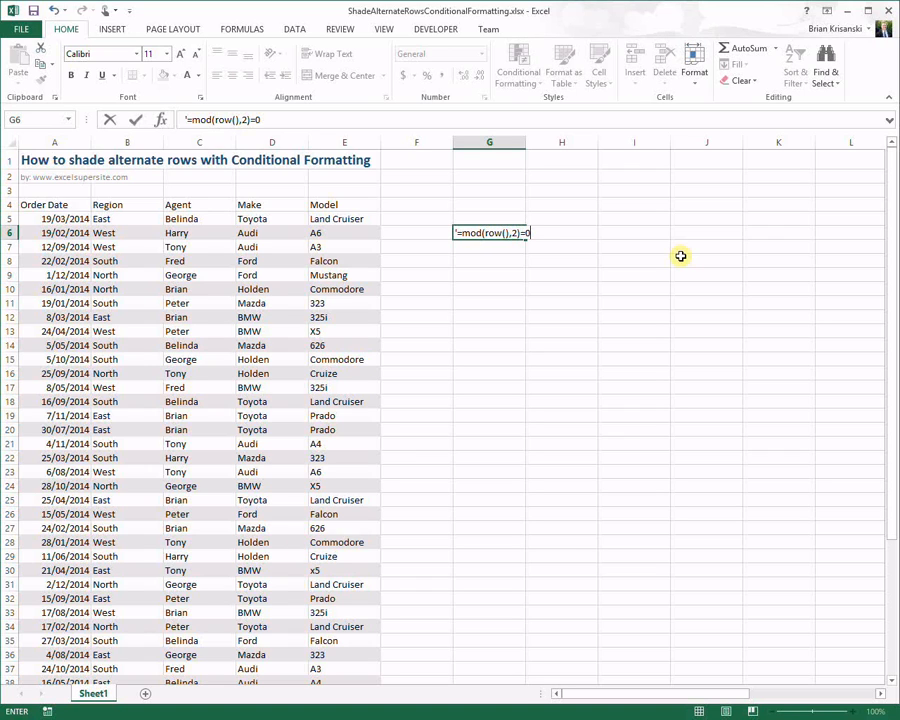
key(Return)
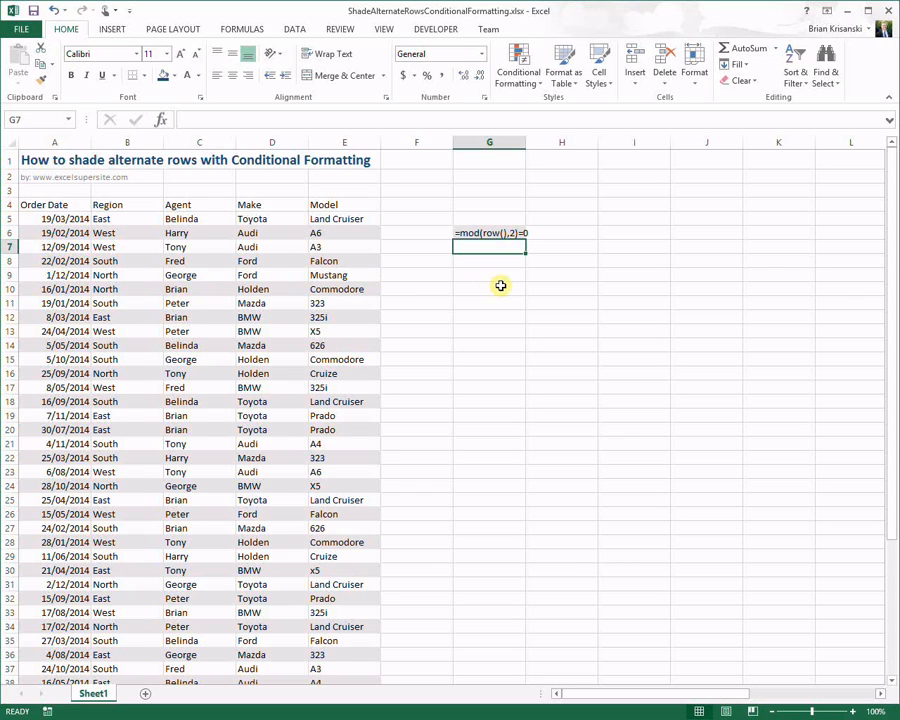
click(515, 233)
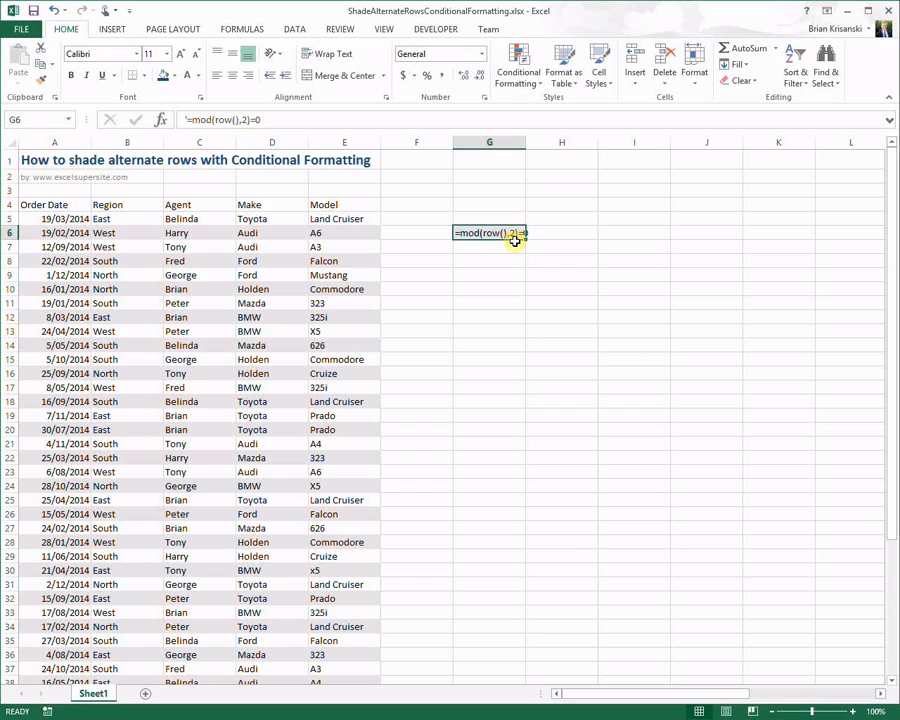
click(486, 245)
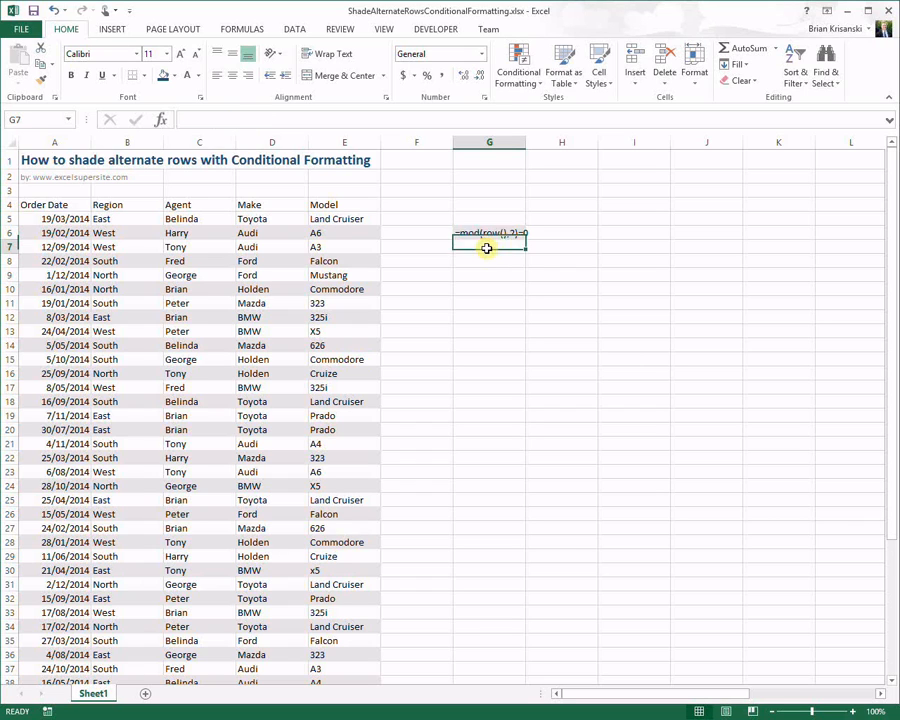
Step: Open the MOD shading rule for editing from Manage Rules
click(44, 230)
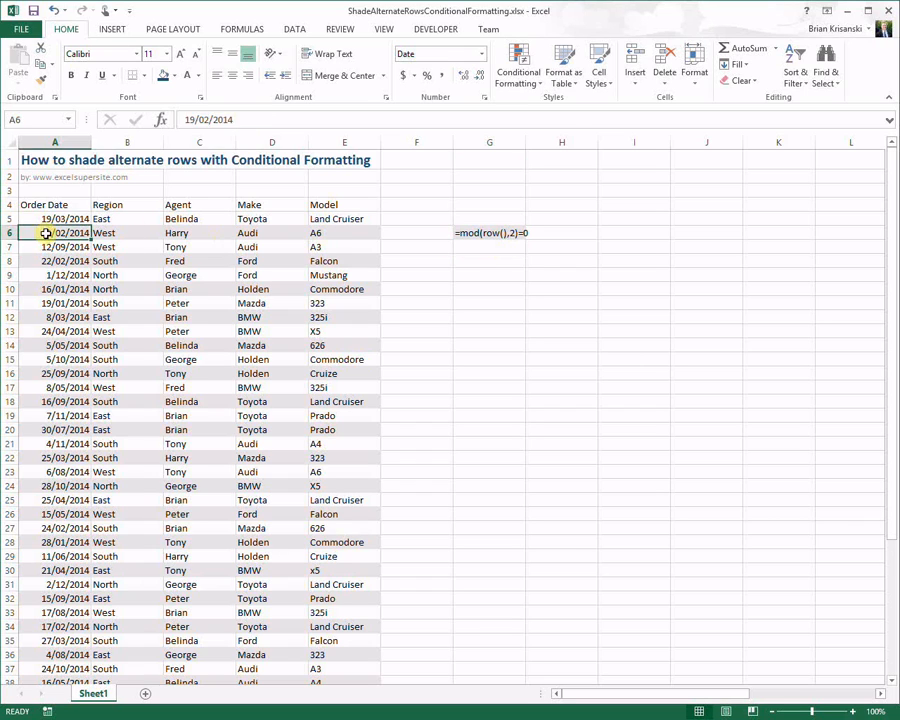
click(528, 78)
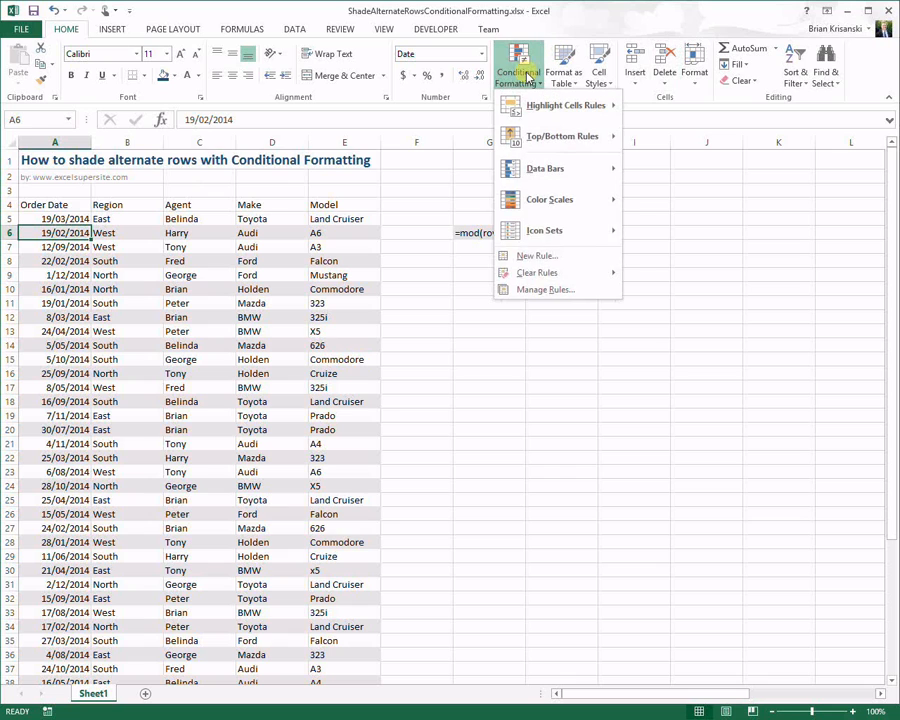
click(557, 289)
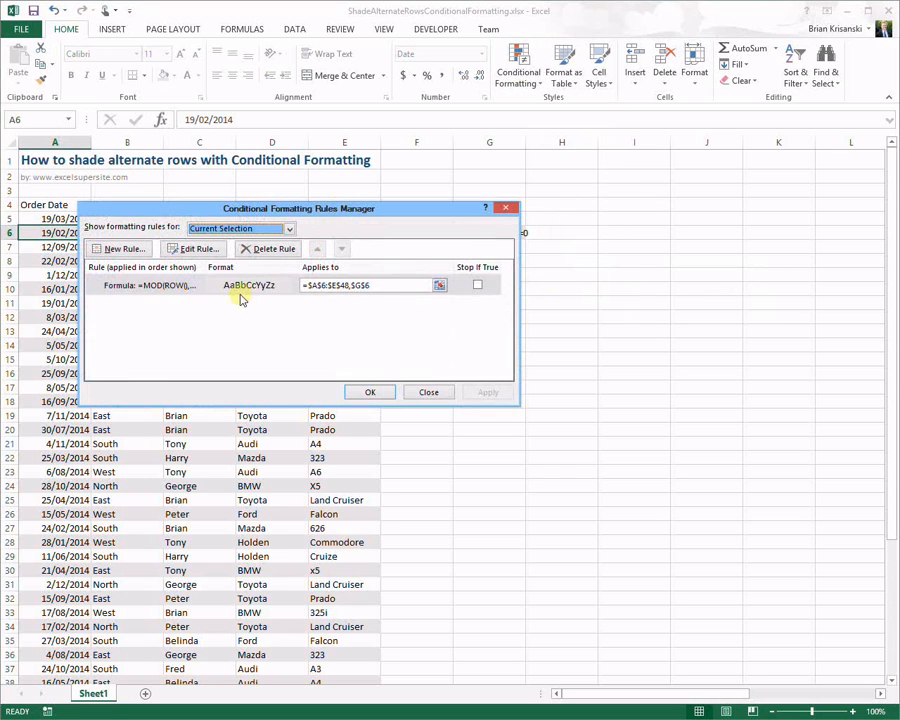
click(168, 286)
click(190, 248)
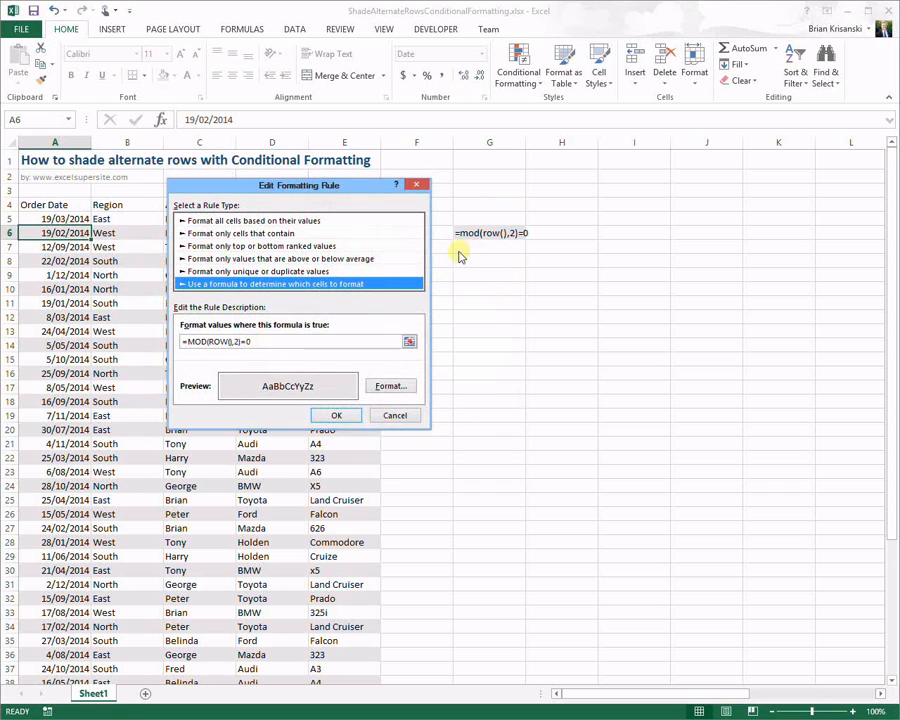
Step: Change the rule's divisor from 2 to 3 and apply it
click(236, 342)
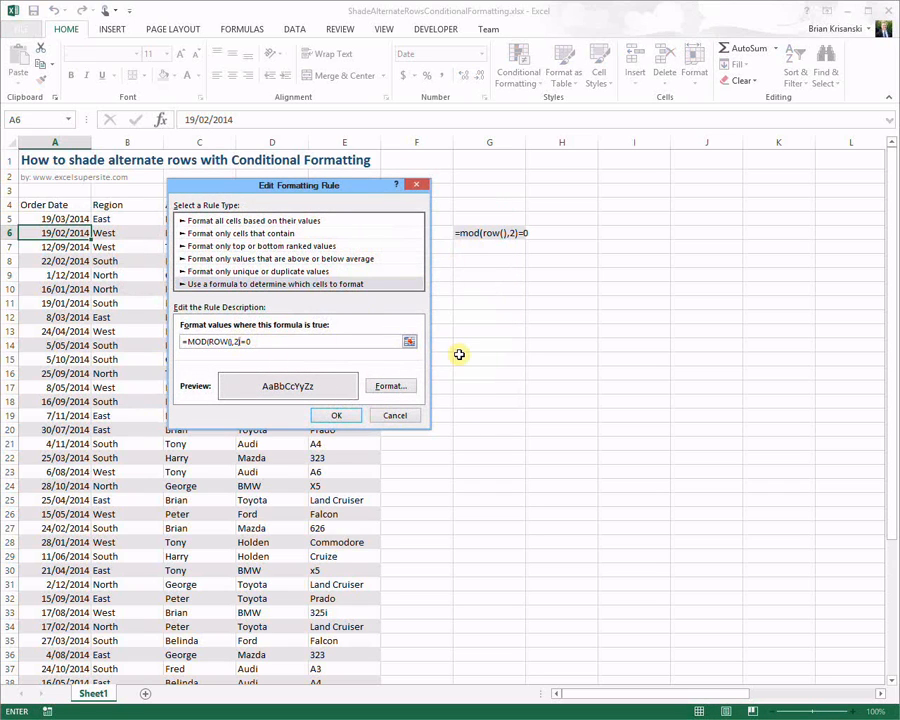
key(Left)
key(BackSpace)
key(BackSpace)
text(3)
click(354, 415)
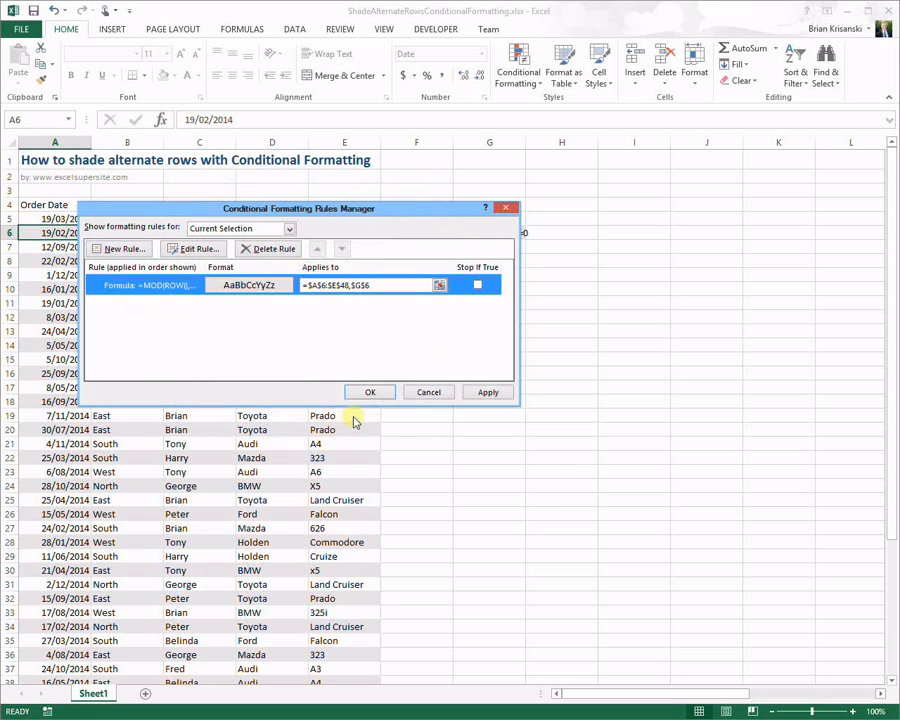
click(488, 392)
drag(384, 215, 714, 227)
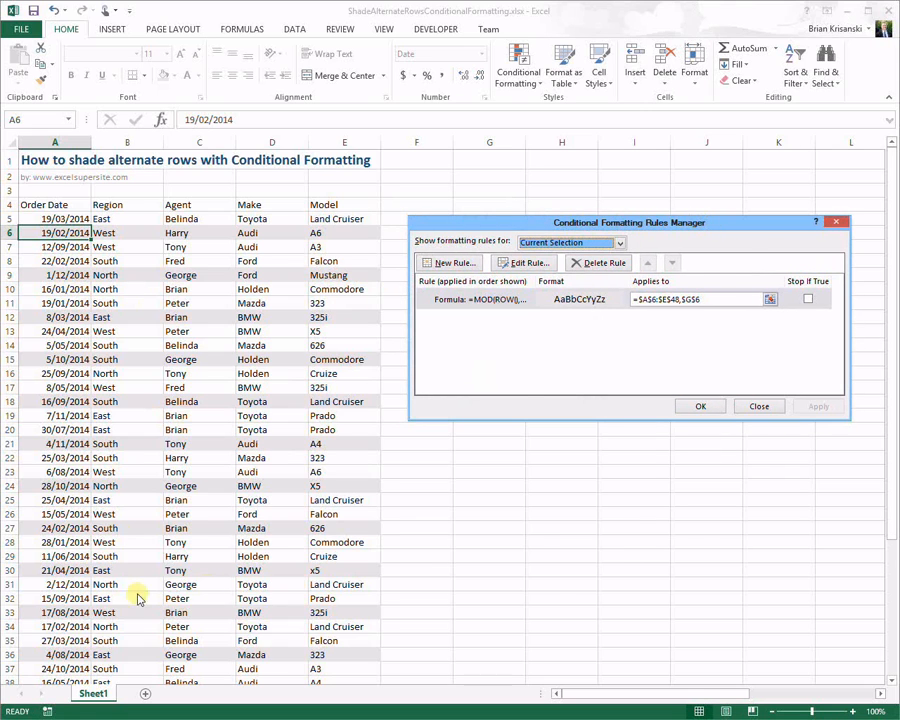
Step: Try the rule with divisor 4 to shade every fourth row
click(540, 268)
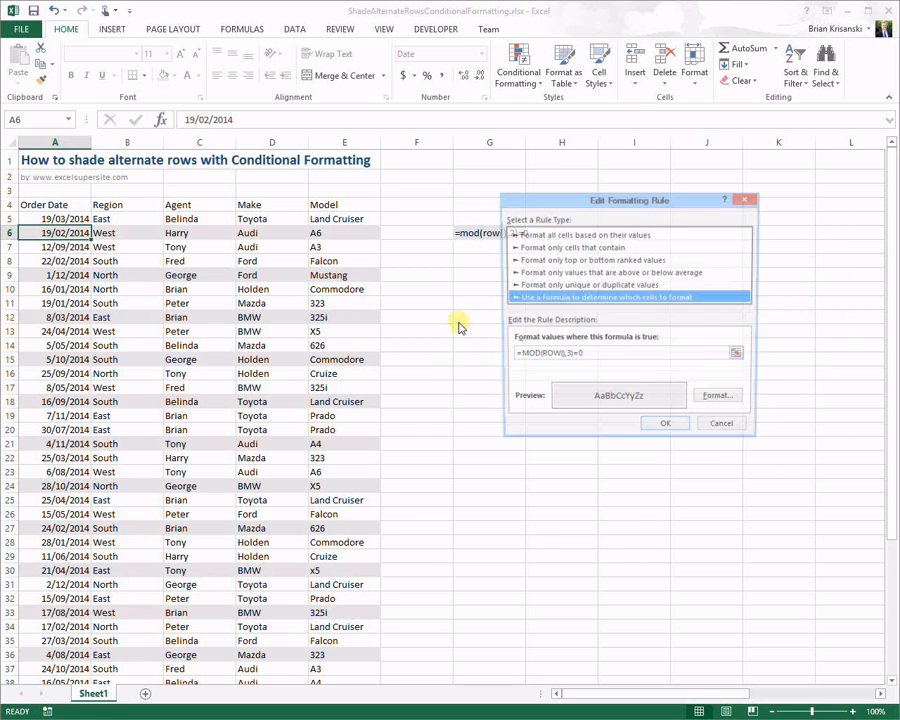
click(568, 355)
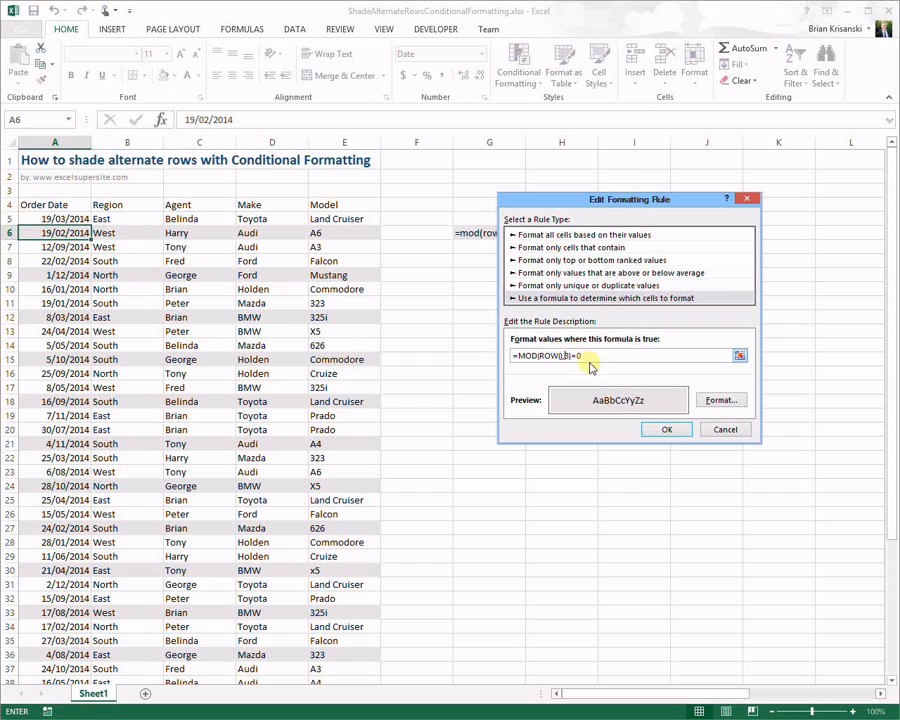
text(4)
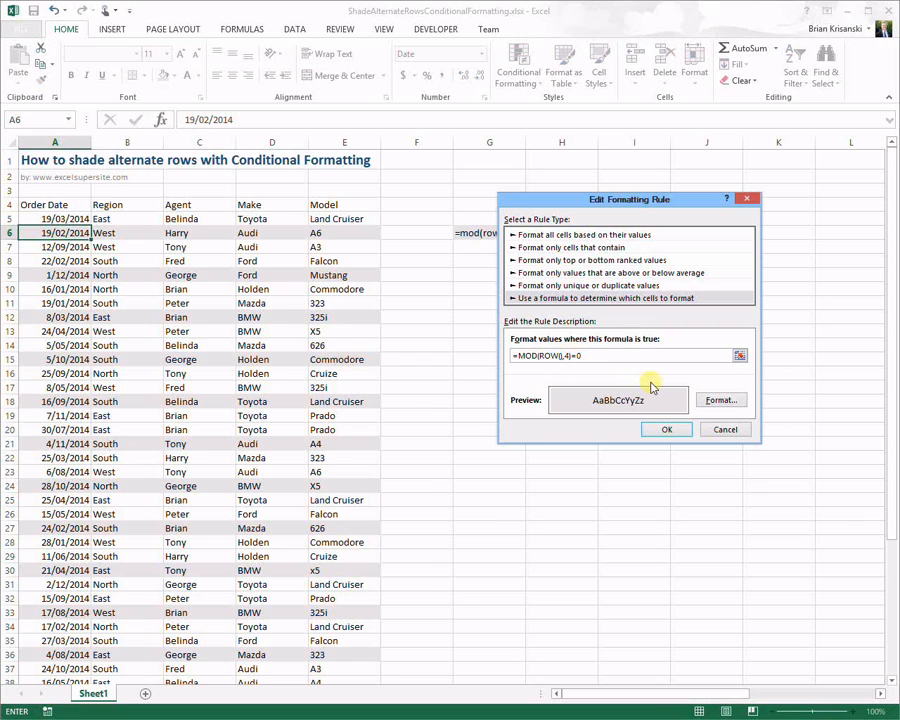
click(656, 428)
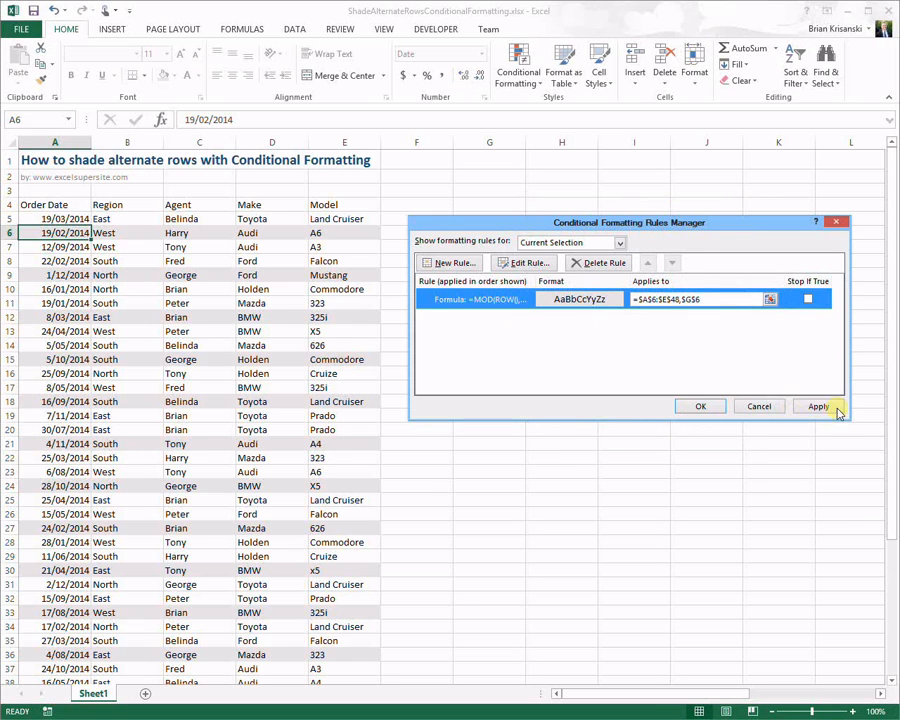
click(830, 410)
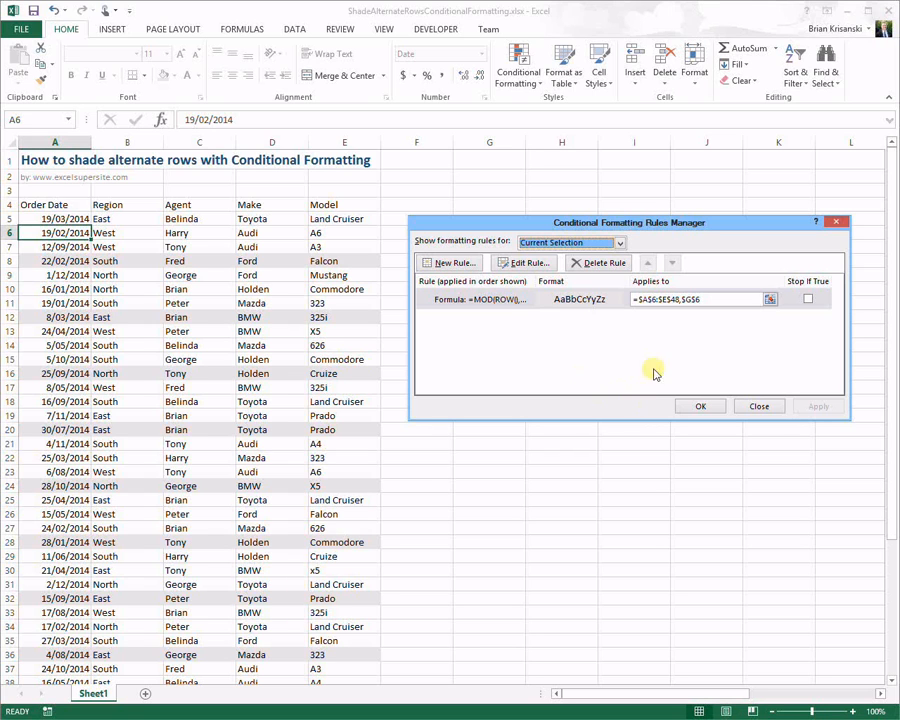
Step: Set the divisor back to 2, apply it, and close the rules list
click(522, 262)
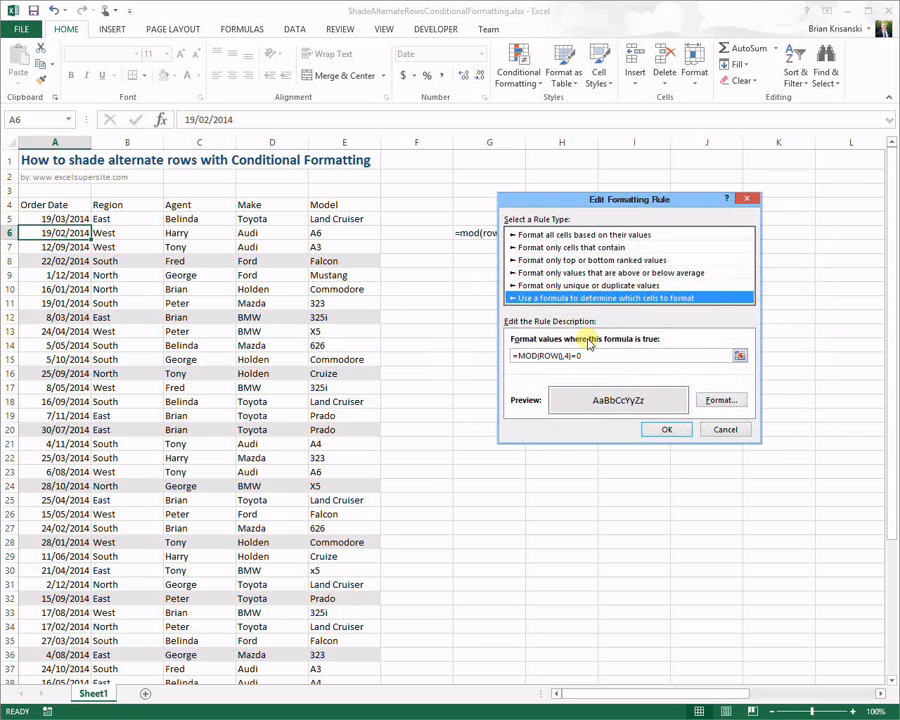
double_click(566, 355)
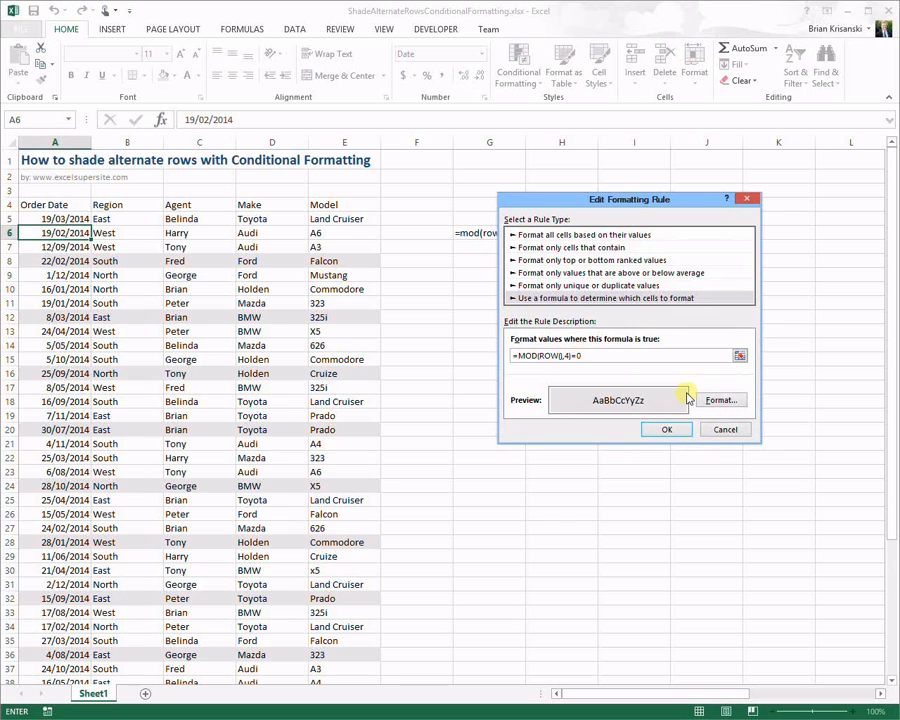
text(2)
click(683, 429)
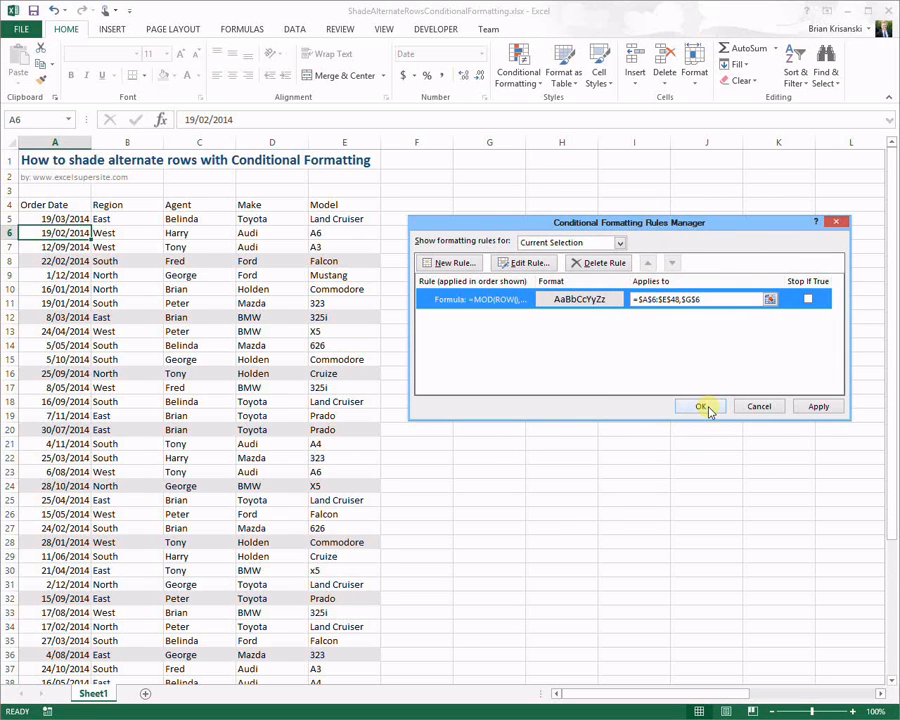
click(822, 406)
click(703, 406)
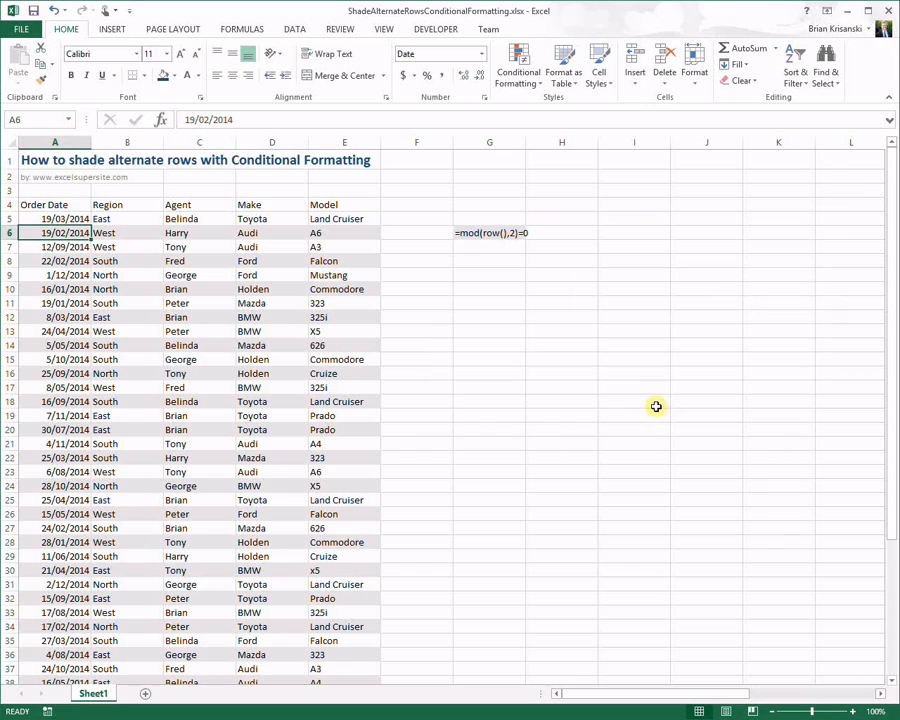